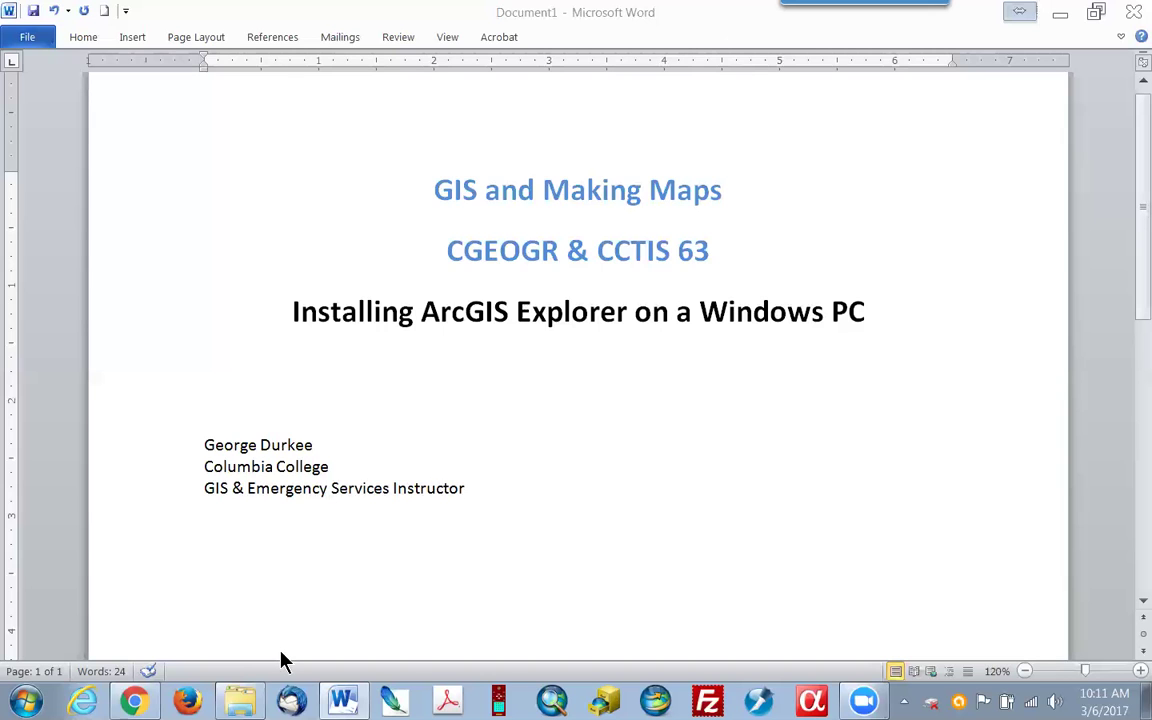
# - From the ArcGIS Explorer Desktop download page, expand Prepare Your Computer and follow the computer-ability check link
pyautogui.click(138, 701)
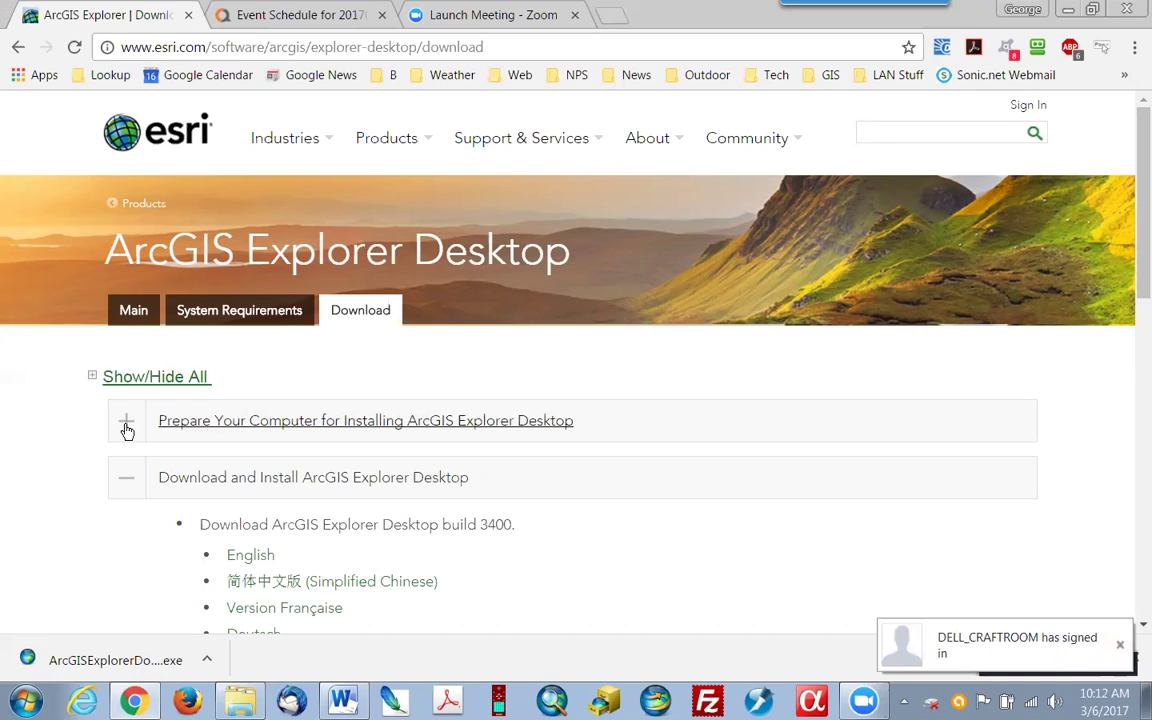
pyautogui.click(127, 430)
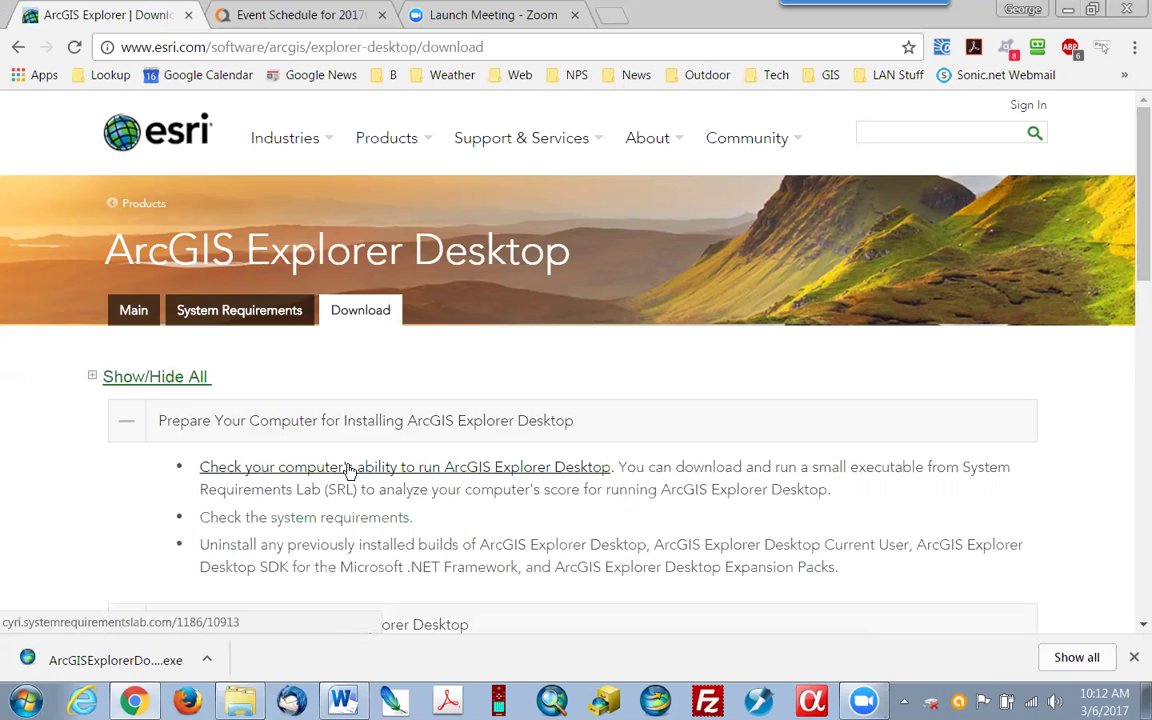
pyautogui.click(350, 467)
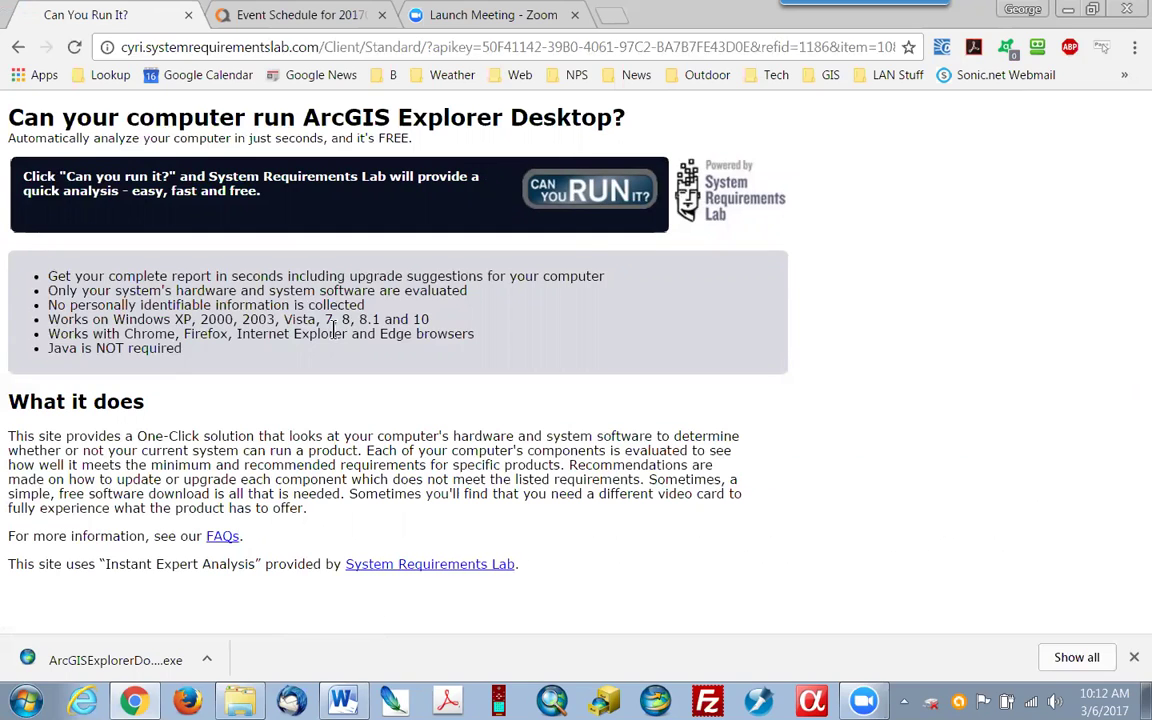
# - Run the 'Can You Run It' analysis with Detection.exe, getting a PASS on Recommended requirements
pyautogui.click(587, 195)
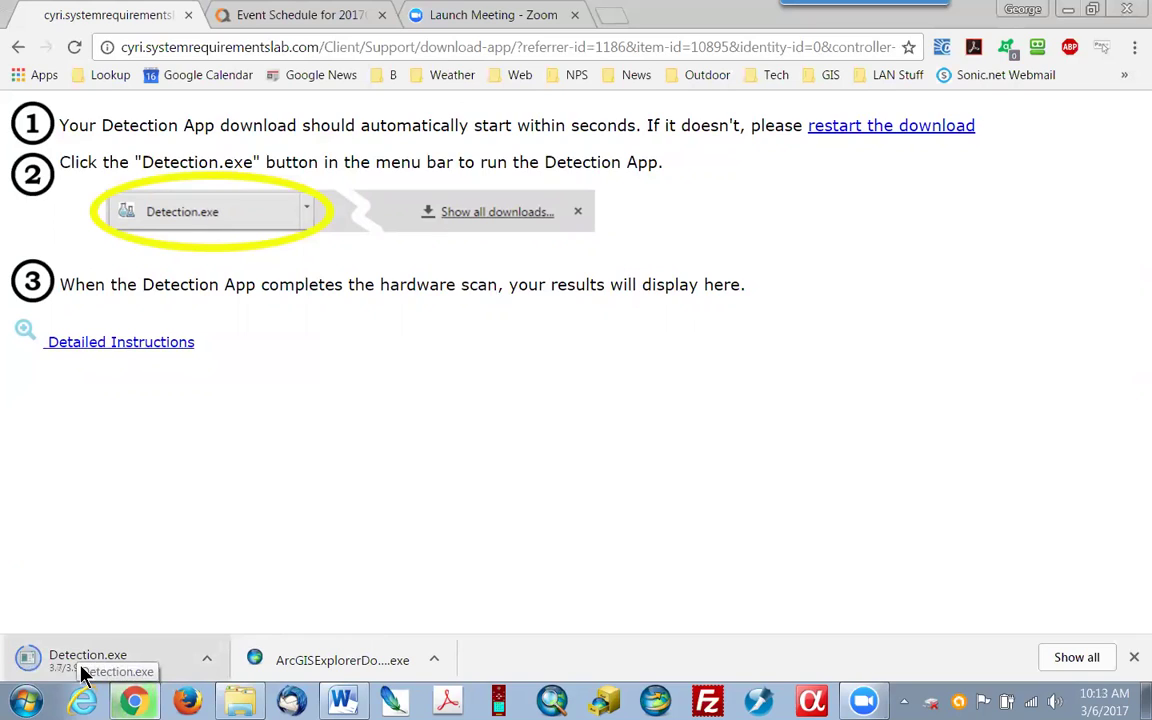
pyautogui.click(140, 661)
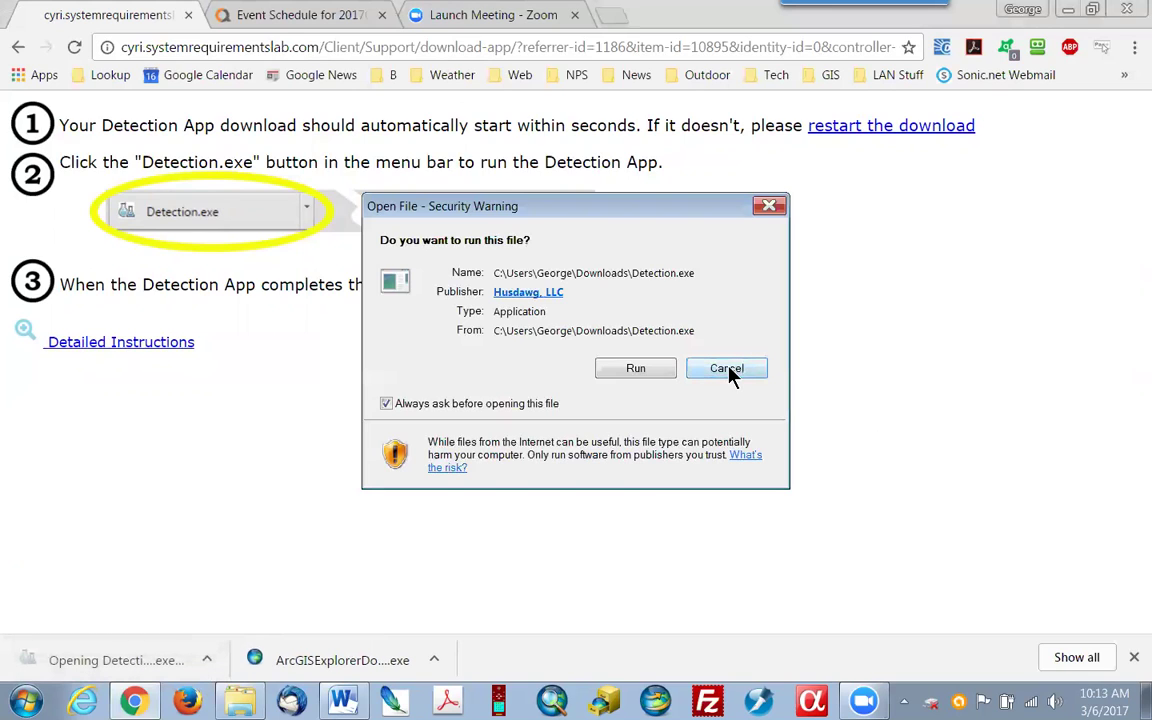
pyautogui.click(635, 370)
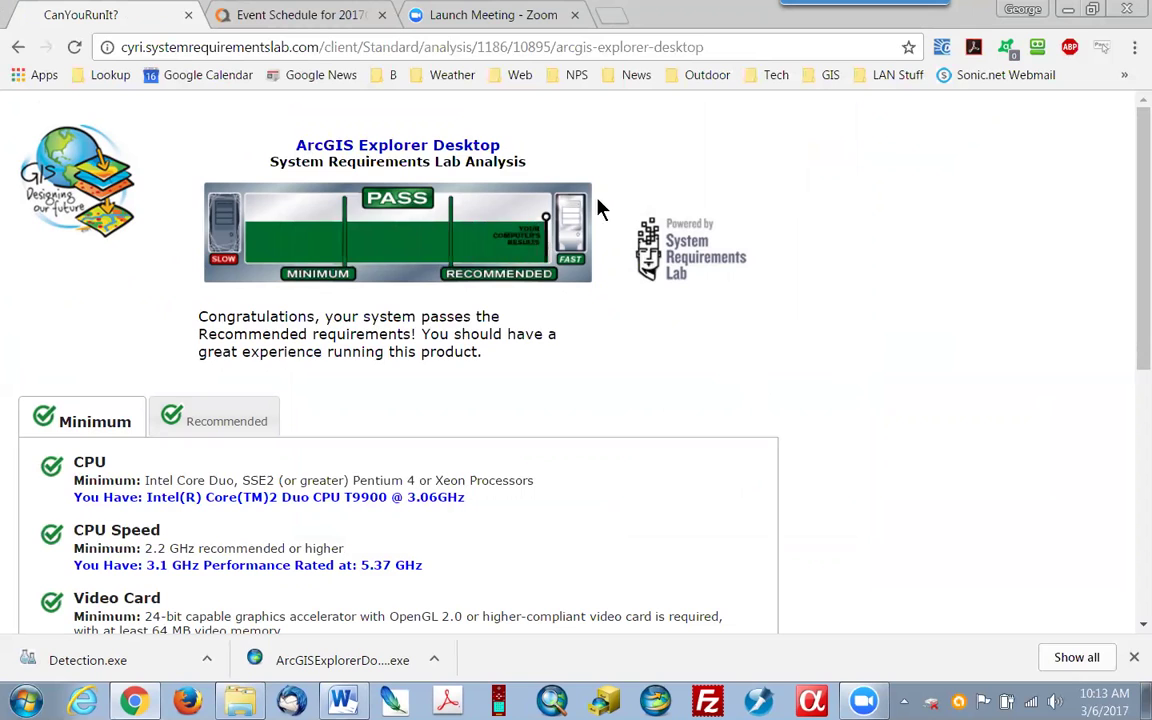
pyautogui.scroll(-2, 975, 380)
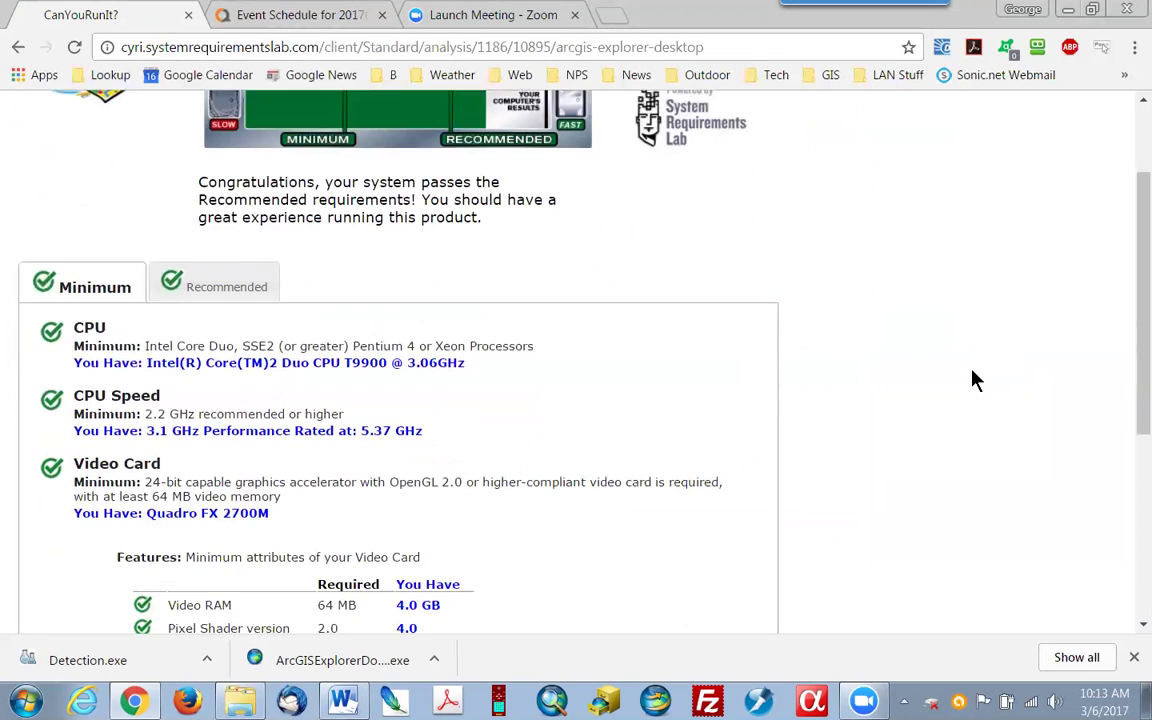
pyautogui.scroll(-1, 975, 380)
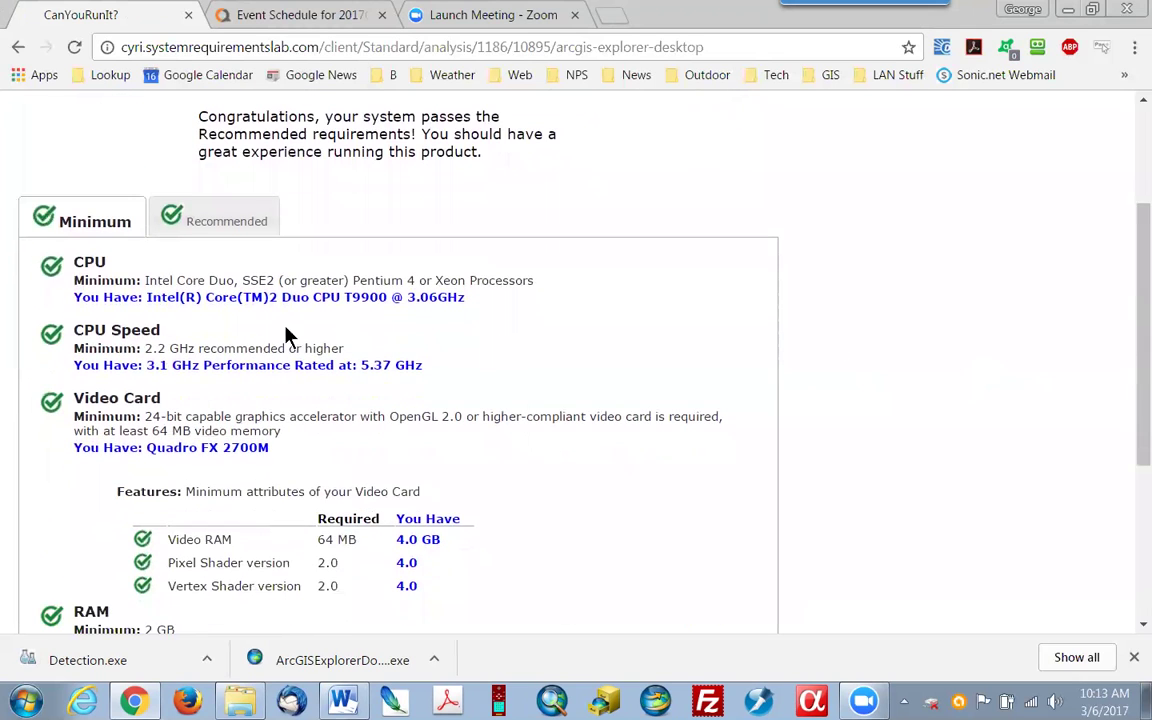
pyautogui.scroll(-1, 166, 340)
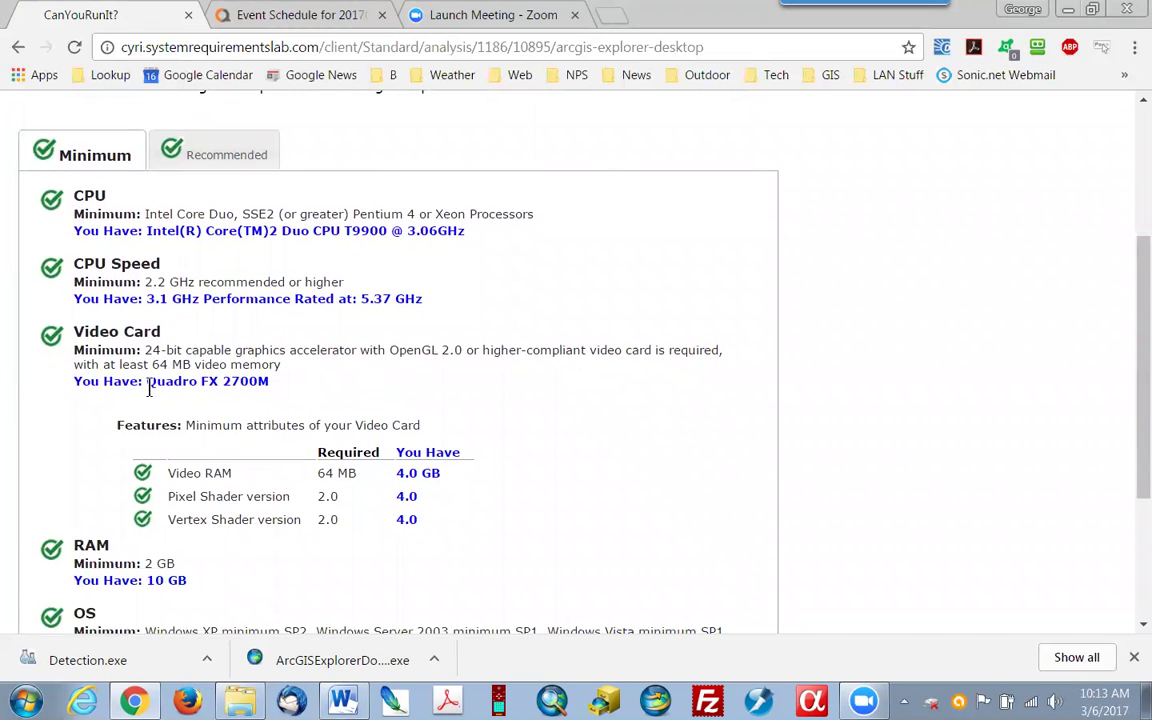
pyautogui.scroll(-1, 304, 385)
pyautogui.scroll(-1, 300, 386)
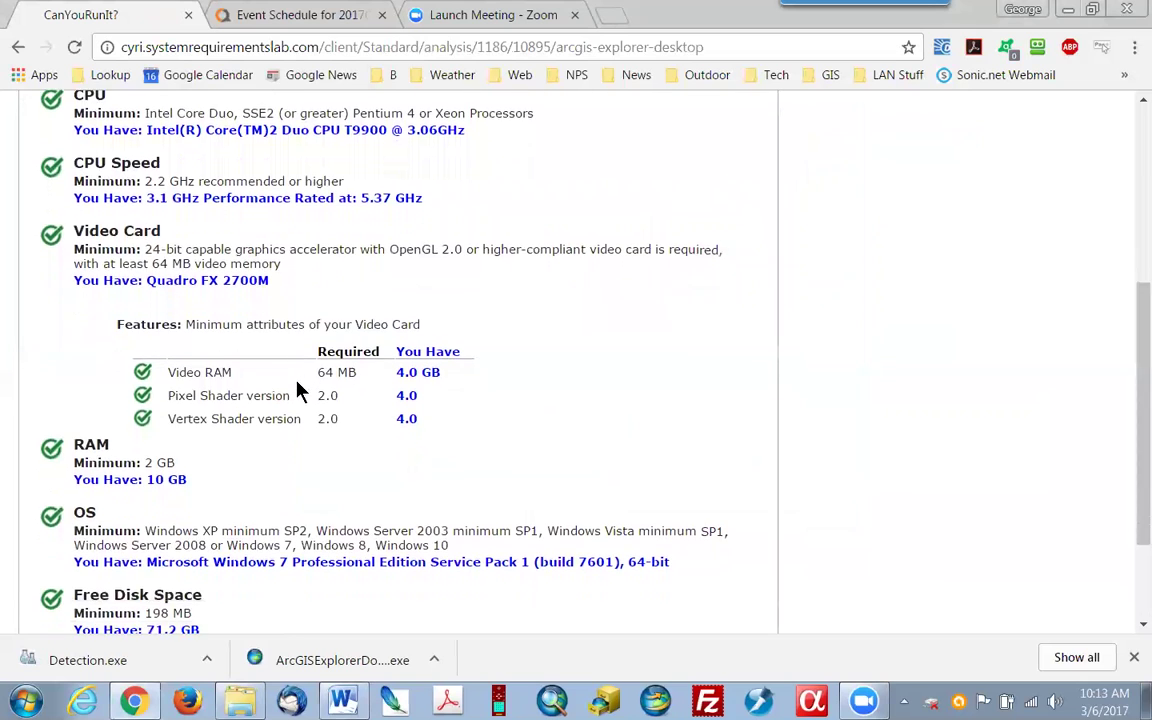
pyautogui.scroll(-1, 295, 386)
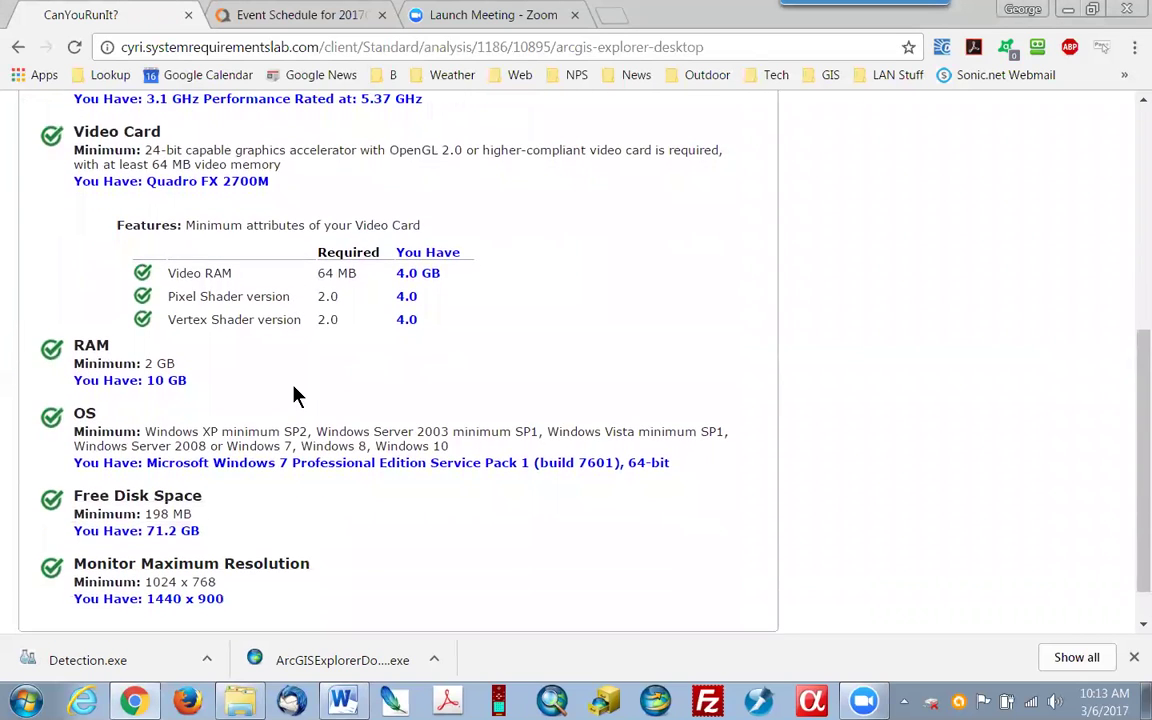
pyautogui.scroll(-1, 292, 386)
pyautogui.scroll(2, 289, 386)
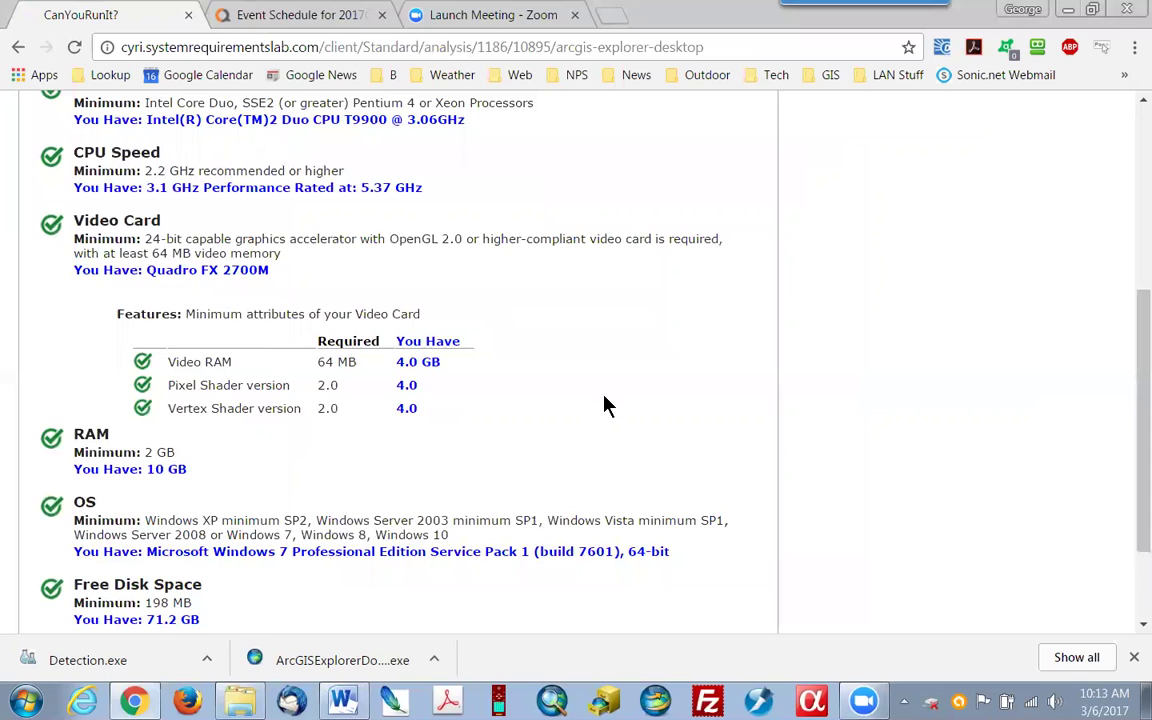
pyautogui.scroll(2, 607, 410)
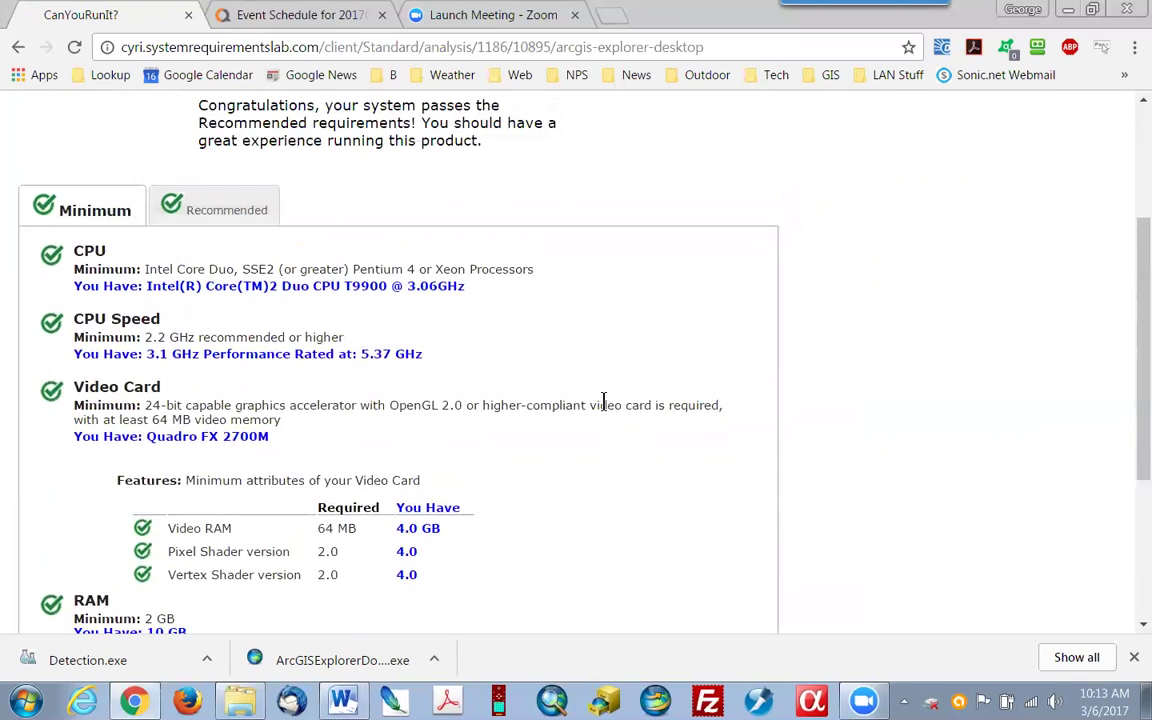
pyautogui.scroll(1, 607, 410)
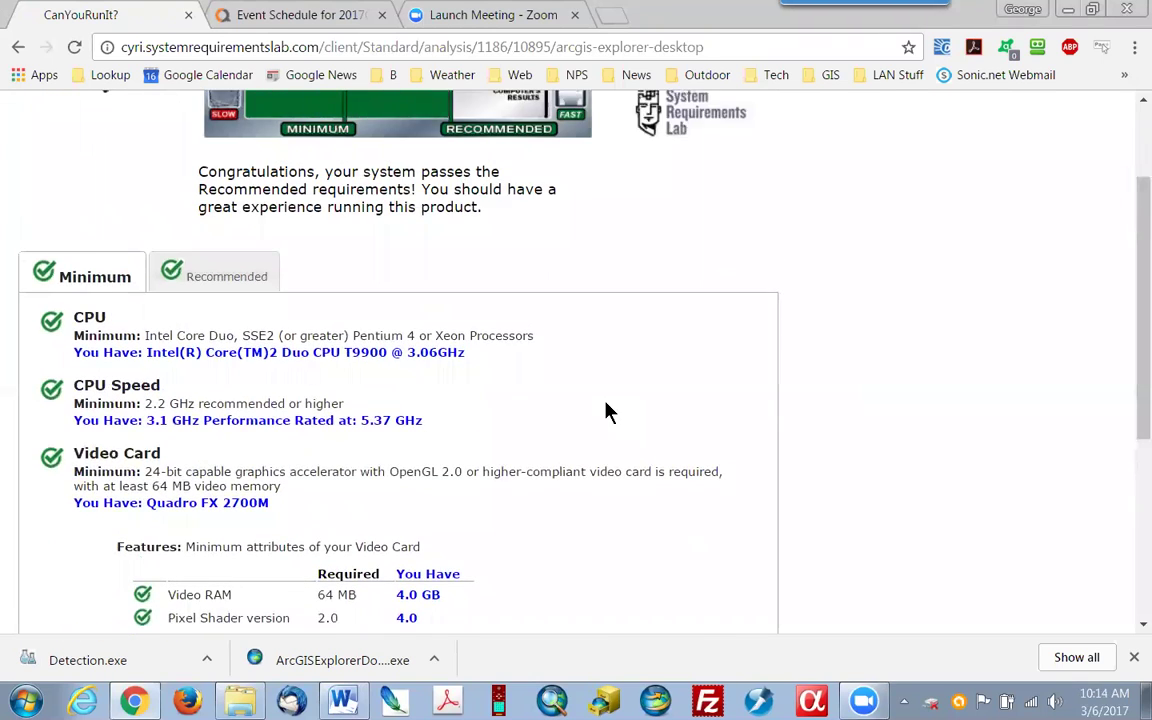
pyautogui.scroll(-1, 604, 411)
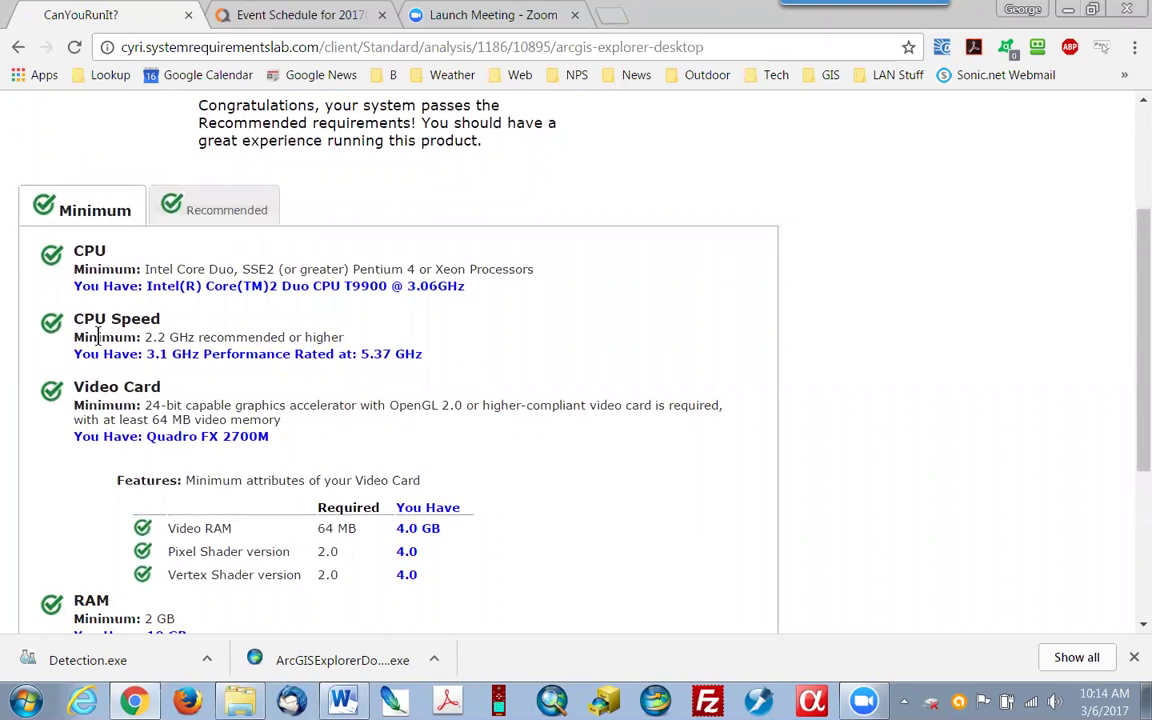
pyautogui.scroll(-2, 146, 425)
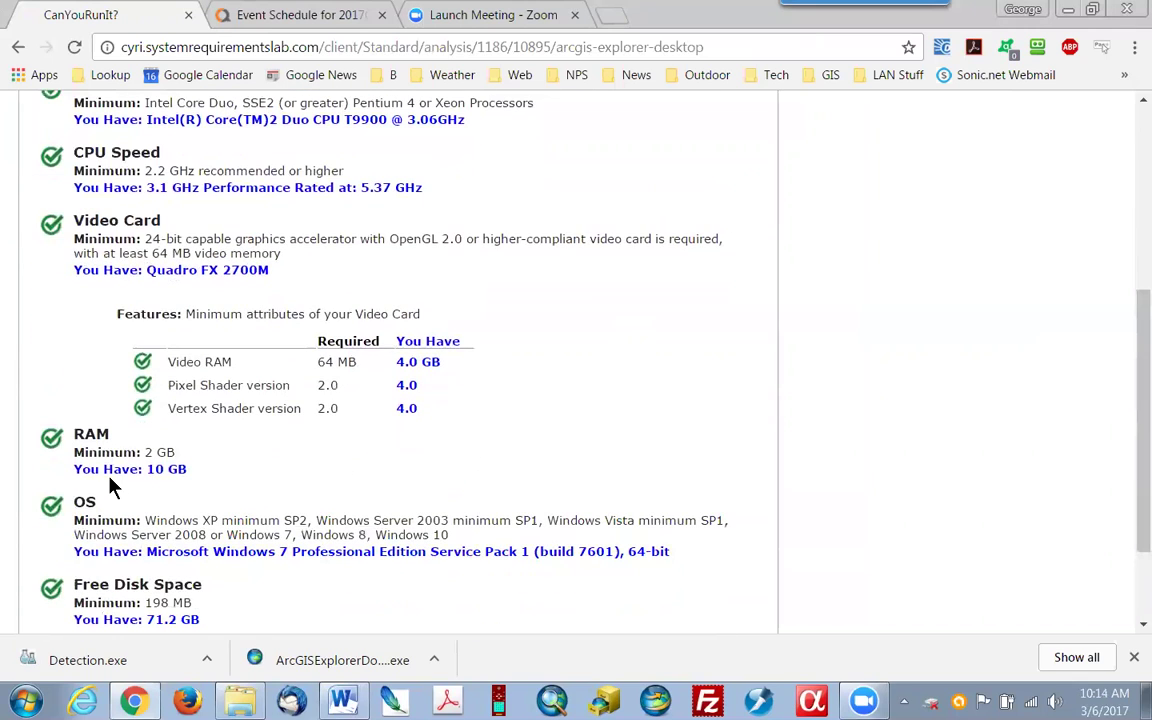
pyautogui.scroll(-1, 131, 540)
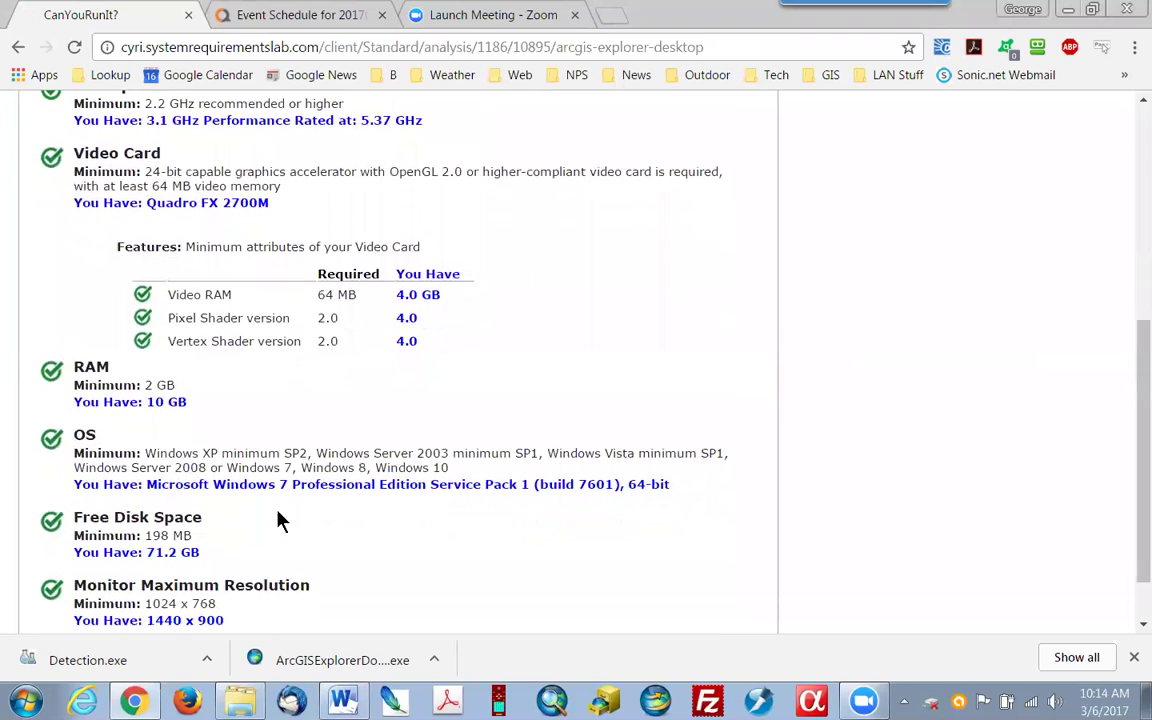
pyautogui.scroll(-1, 318, 522)
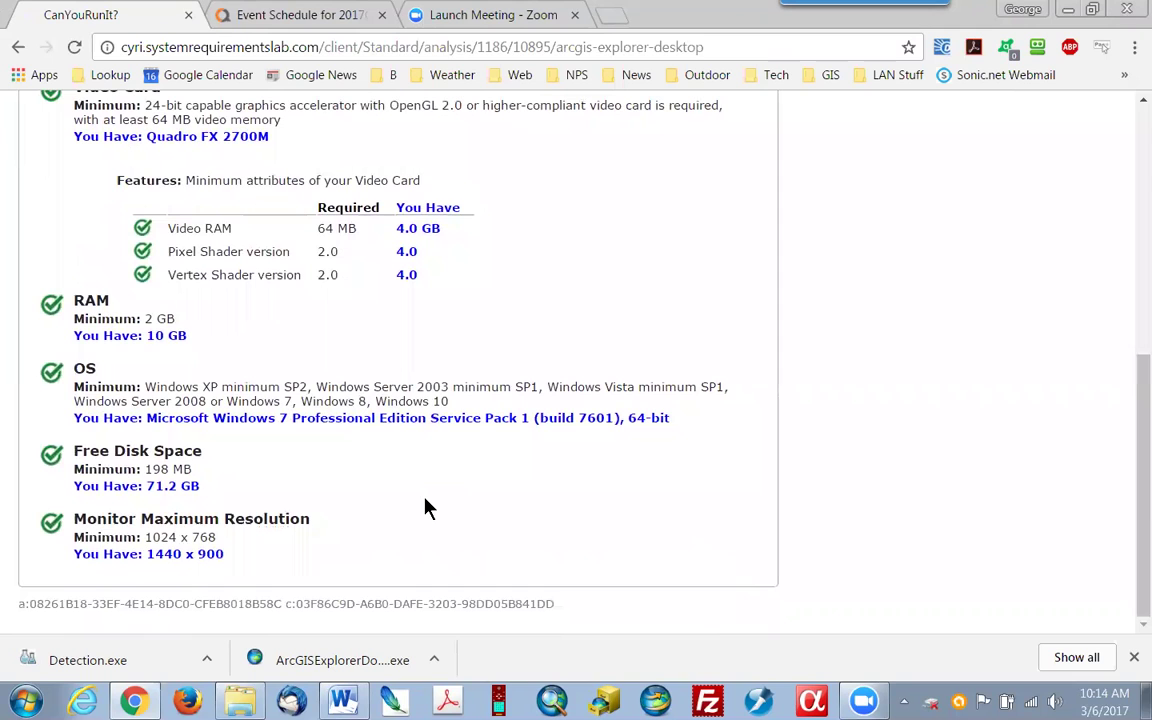
pyautogui.scroll(2, 424, 508)
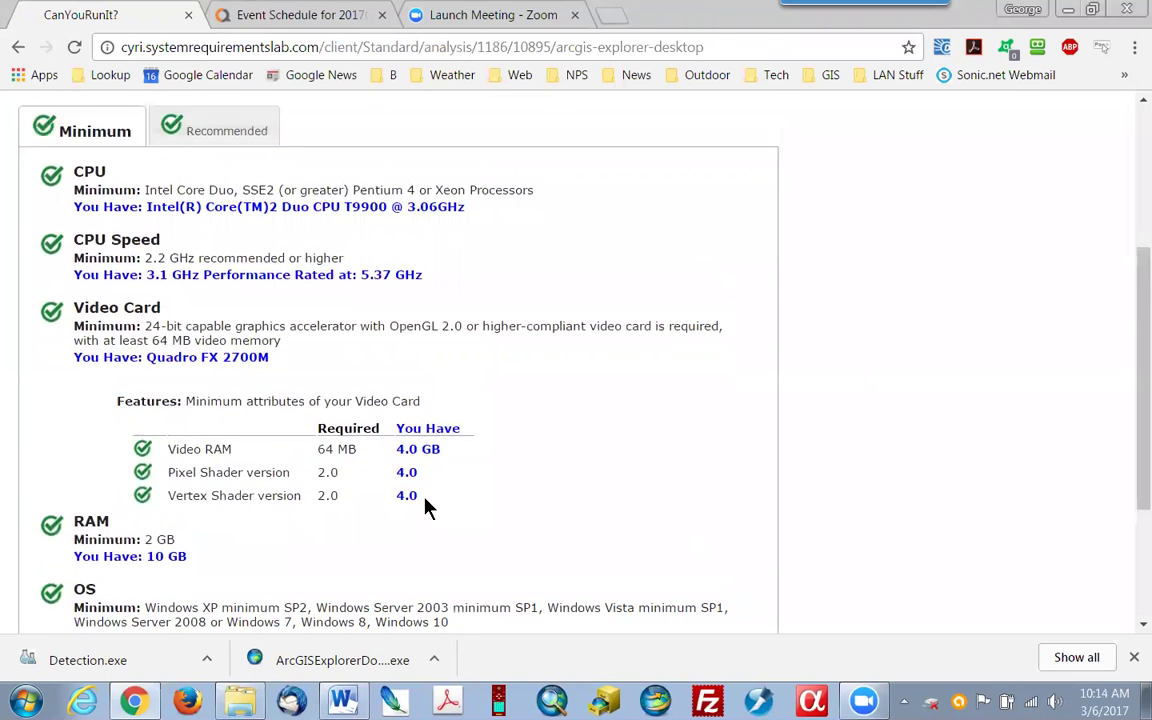
pyautogui.scroll(2, 424, 508)
pyautogui.scroll(2, 692, 330)
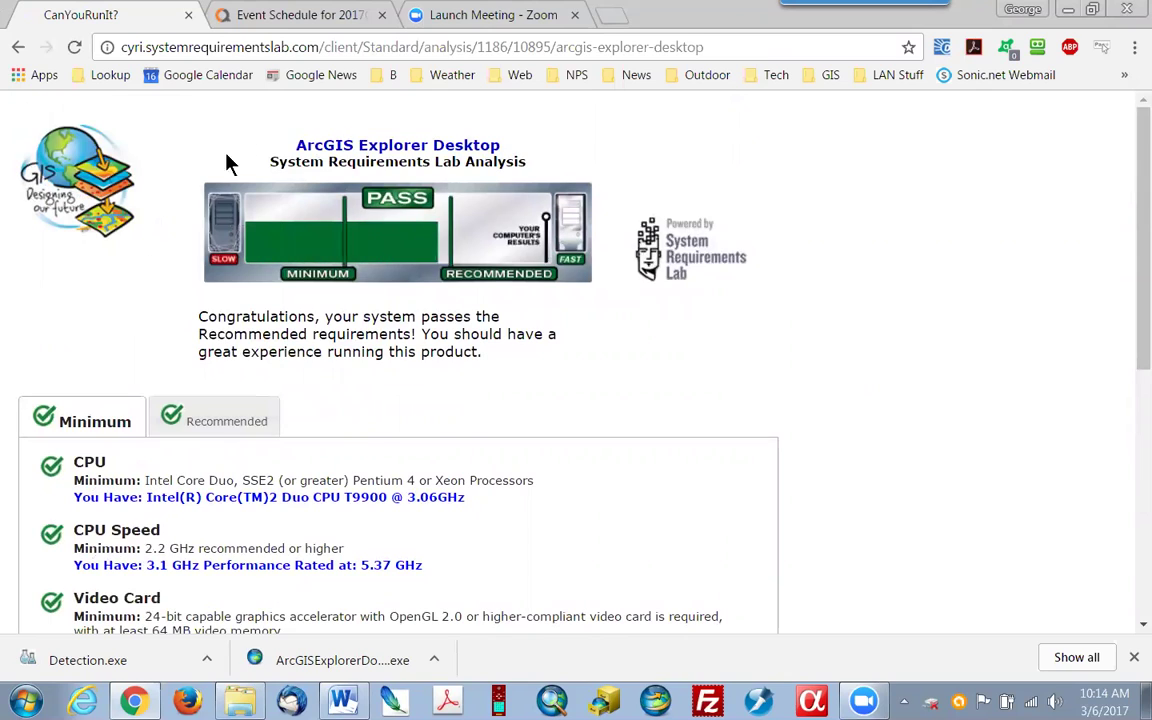
# - Go back three pages to esri's download page and expand Download and Install's build 3400 language links
pyautogui.click(14, 50)
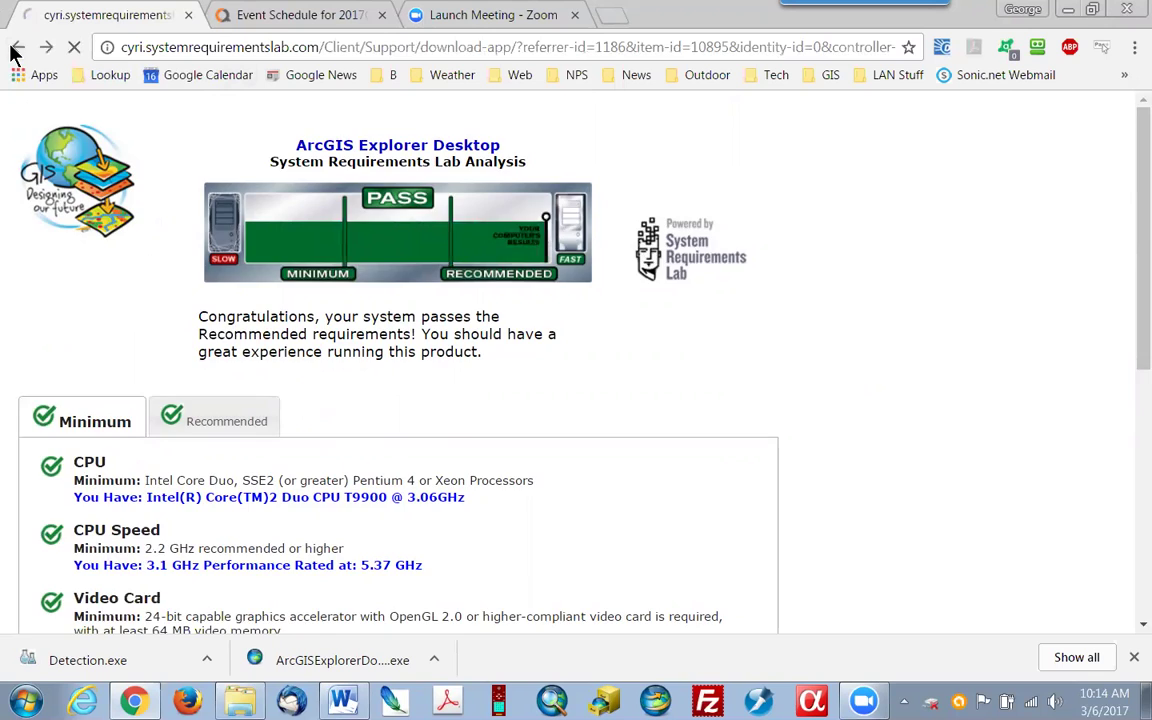
pyautogui.click(14, 50)
pyautogui.click(14, 50)
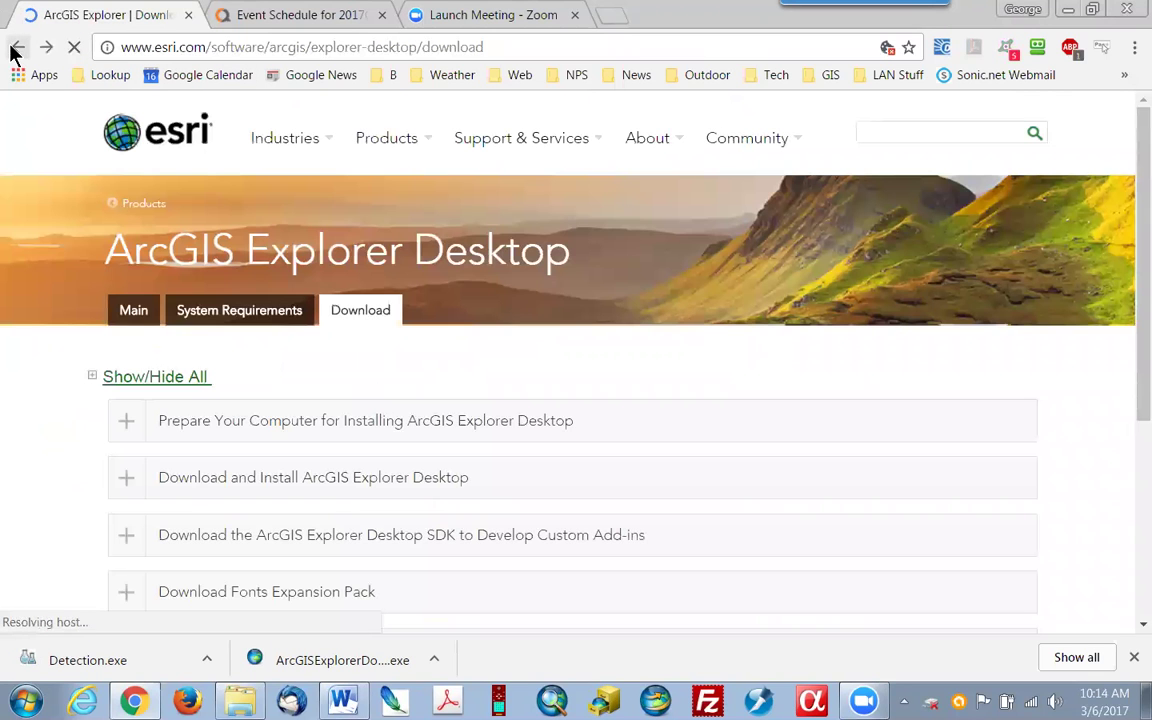
pyautogui.scroll(-2, 748, 410)
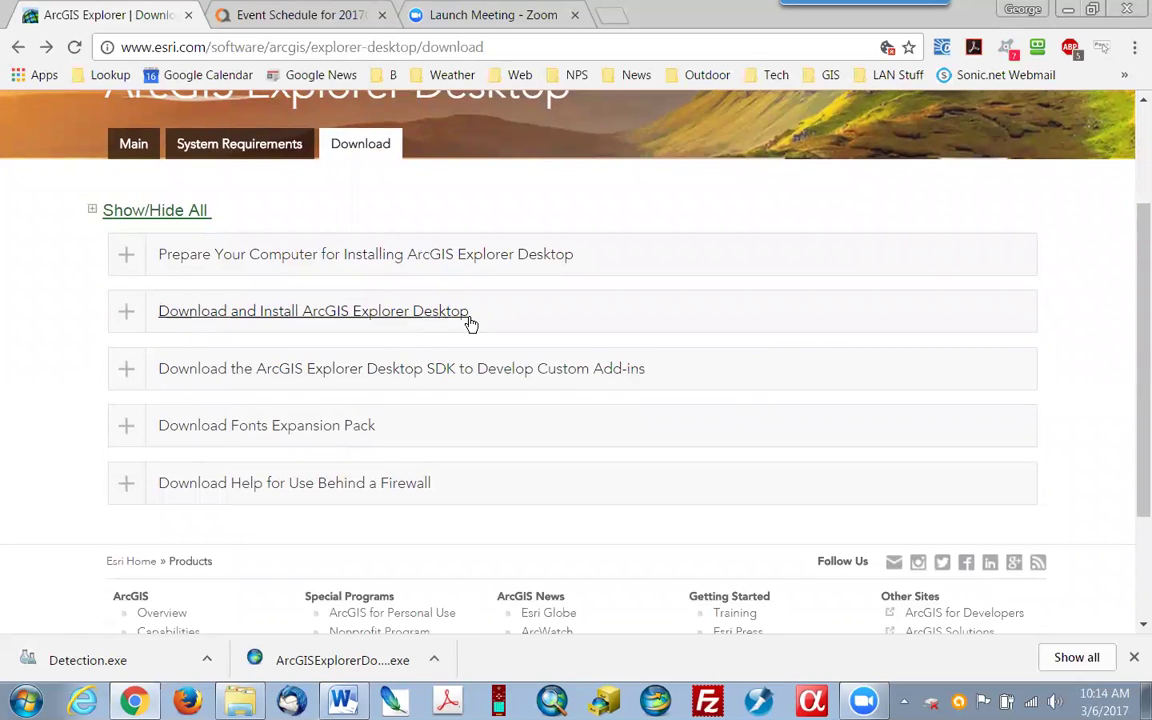
pyautogui.click(121, 320)
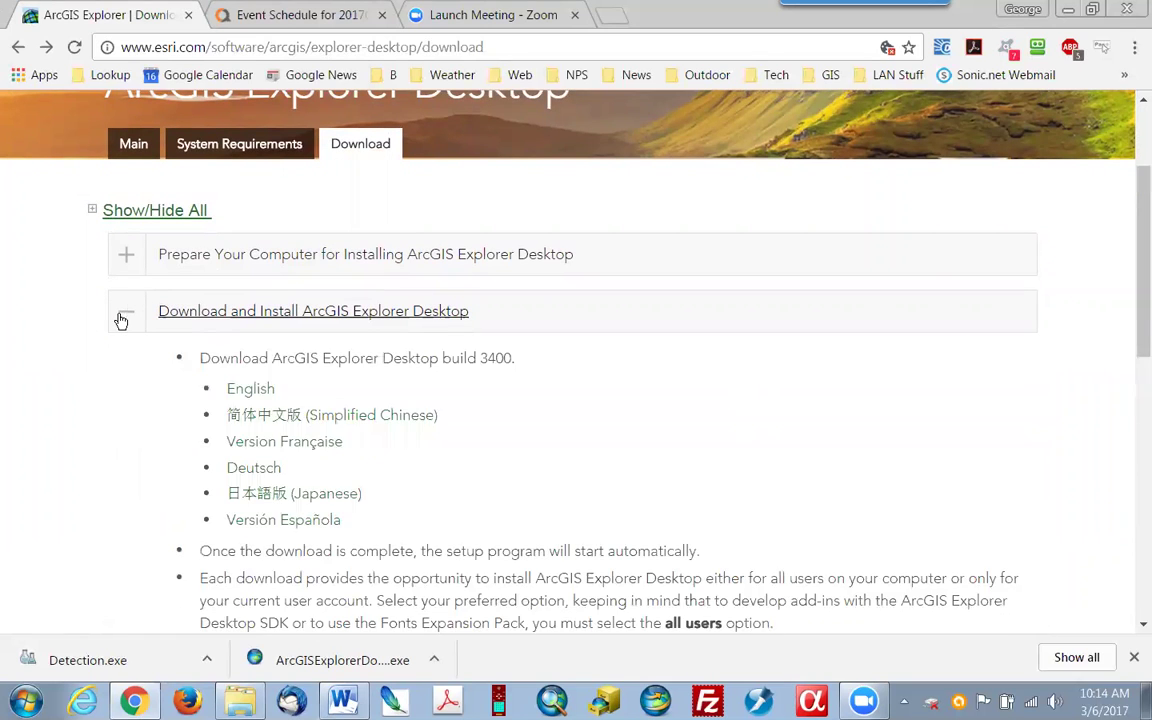
pyautogui.scroll(-1, 62, 417)
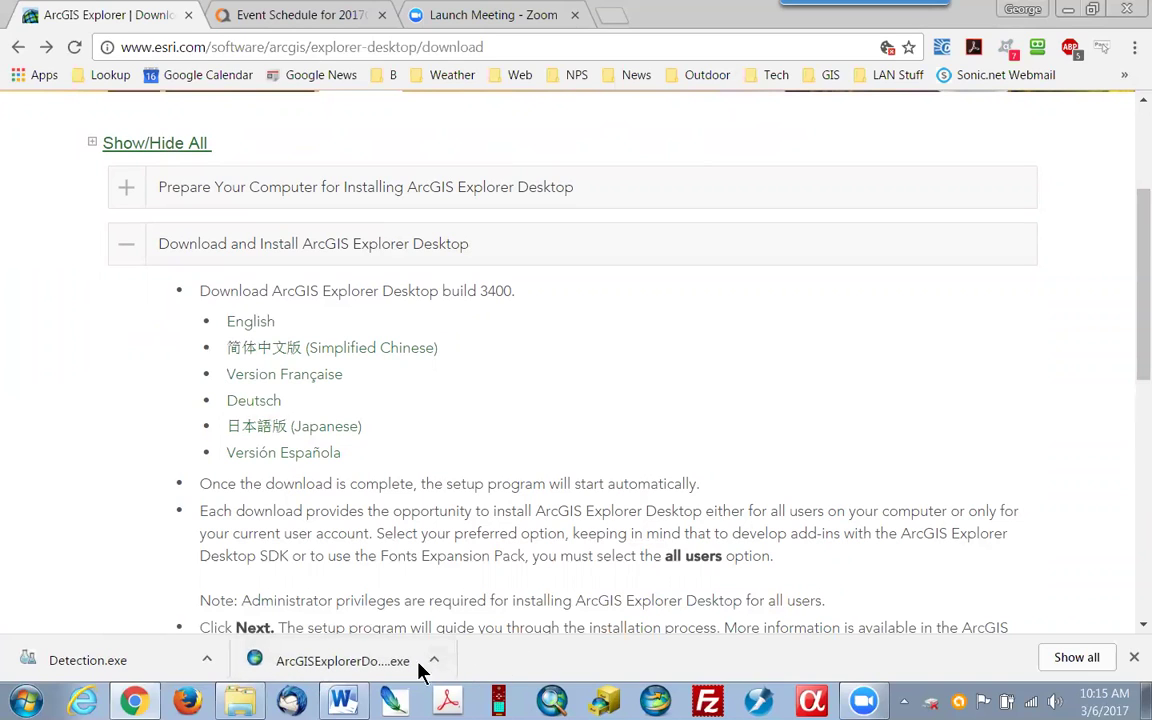
# - Run ArcGISExplorerDownload.exe and accept the default destination folder to start unpacking
pyautogui.click(368, 665)
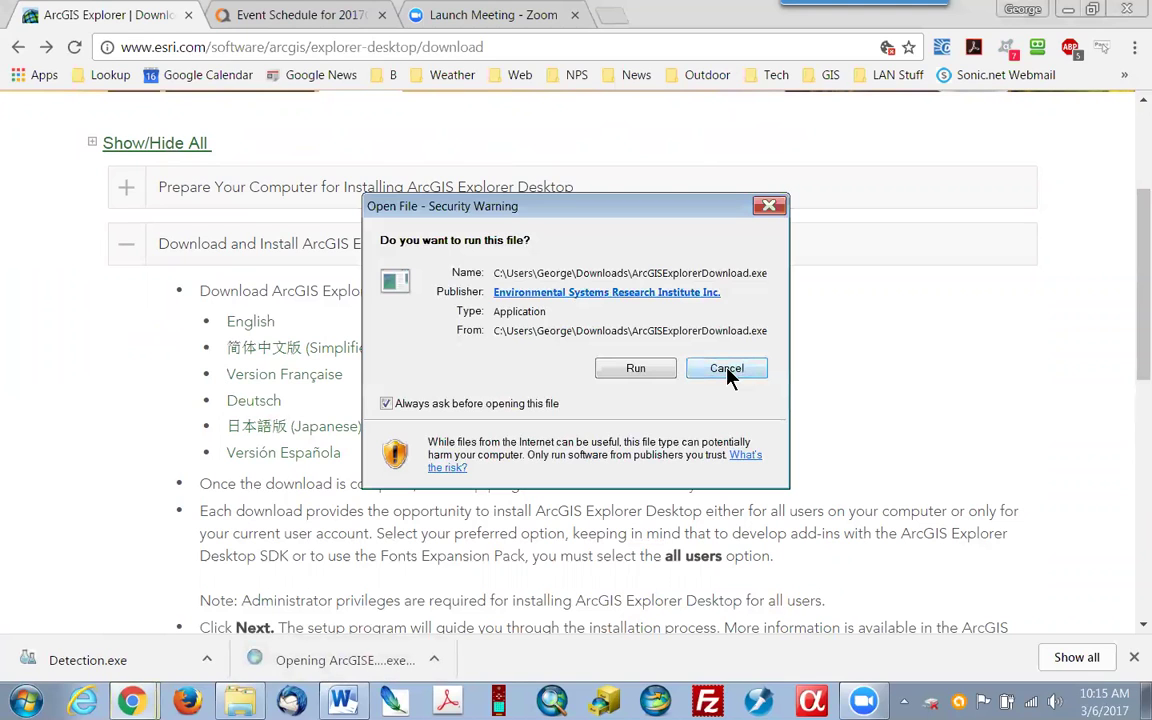
pyautogui.click(635, 368)
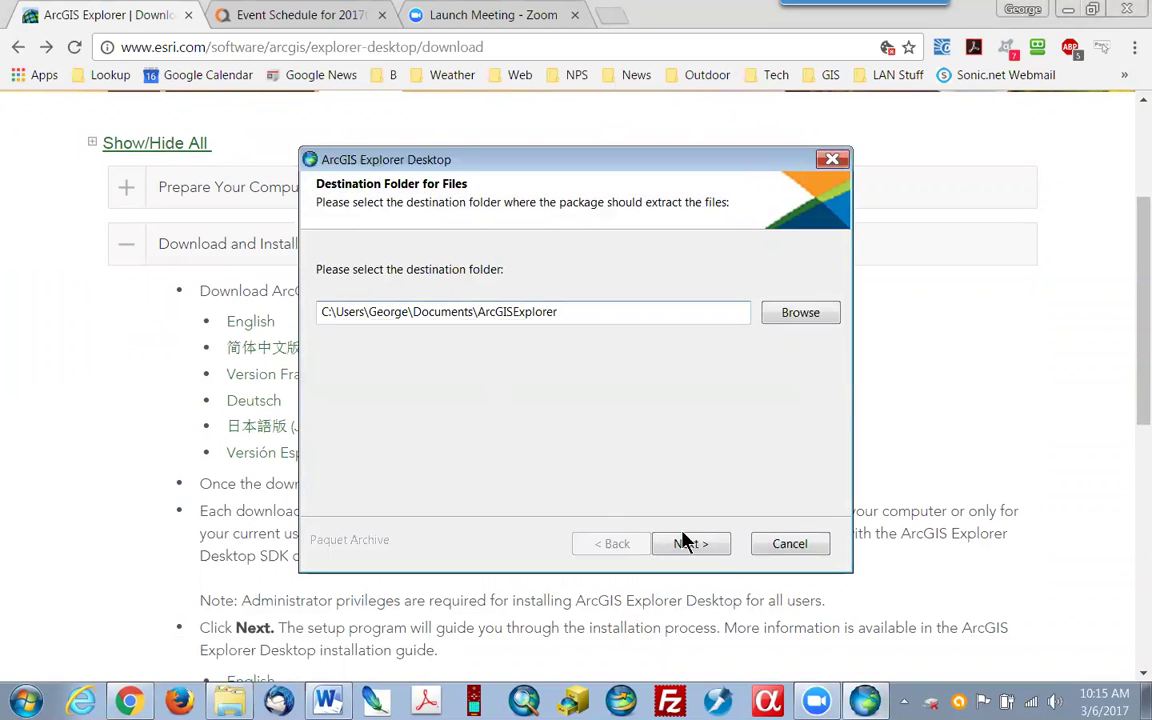
pyautogui.click(698, 548)
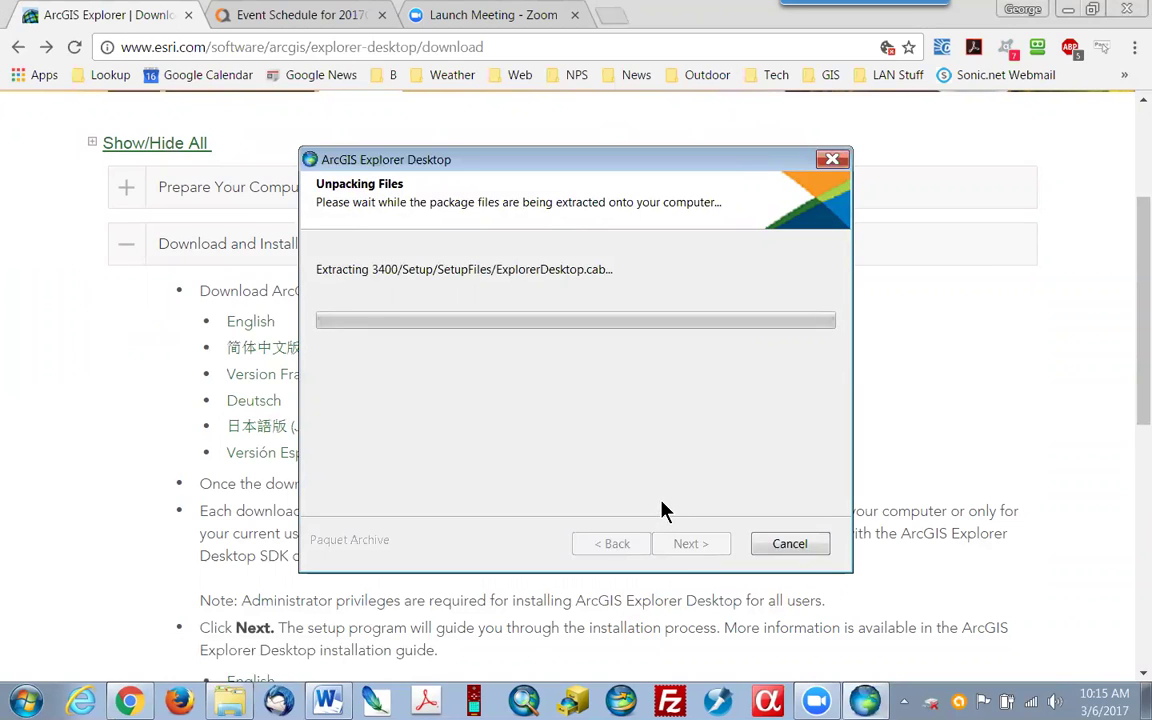
# - Abort the extraction at the ExplorerDesktop.cab conflict so the installer closes
pyautogui.click(799, 545)
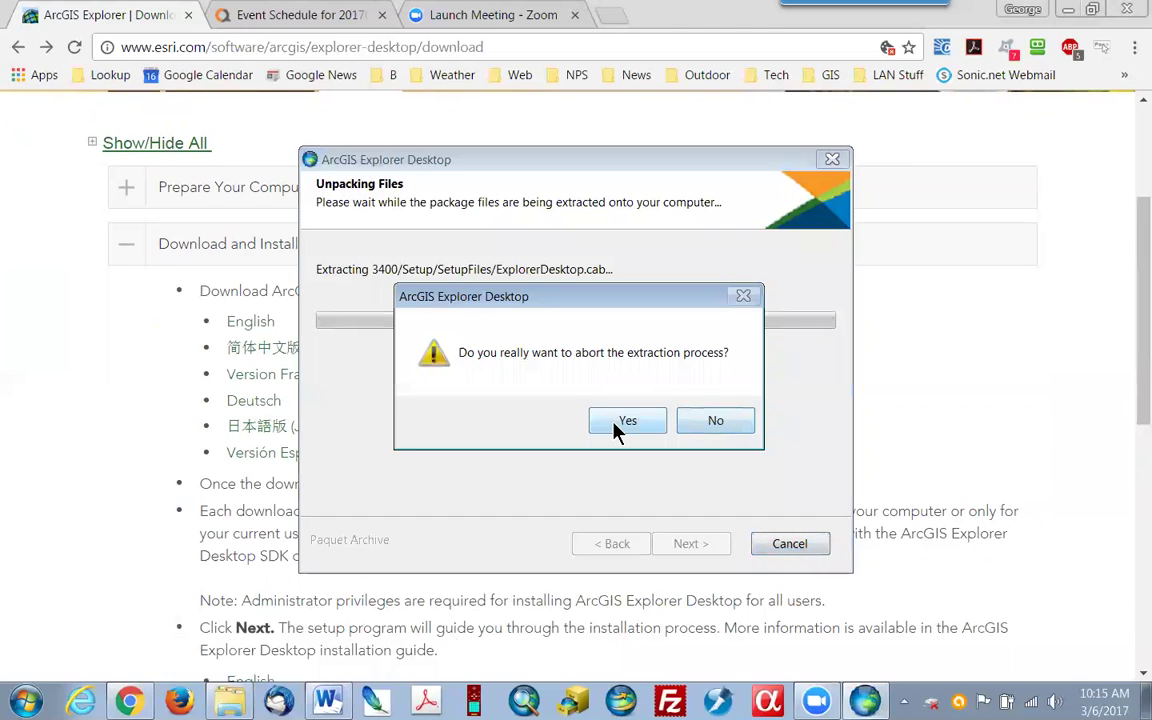
pyautogui.click(617, 425)
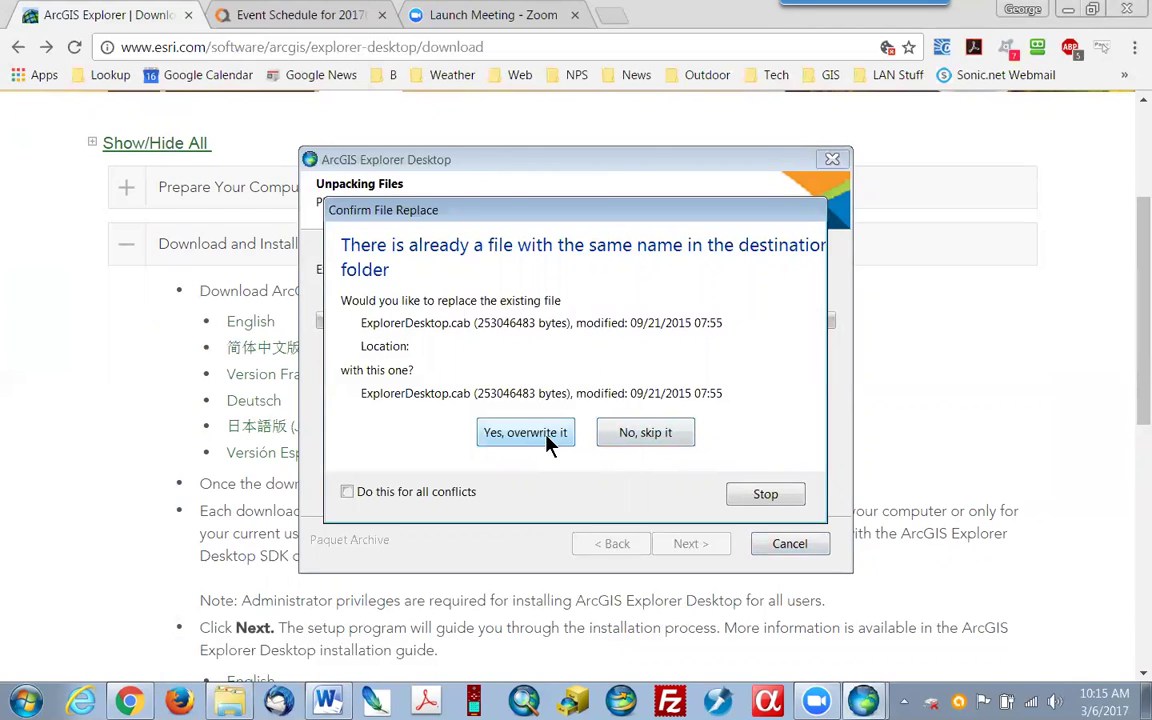
pyautogui.click(763, 497)
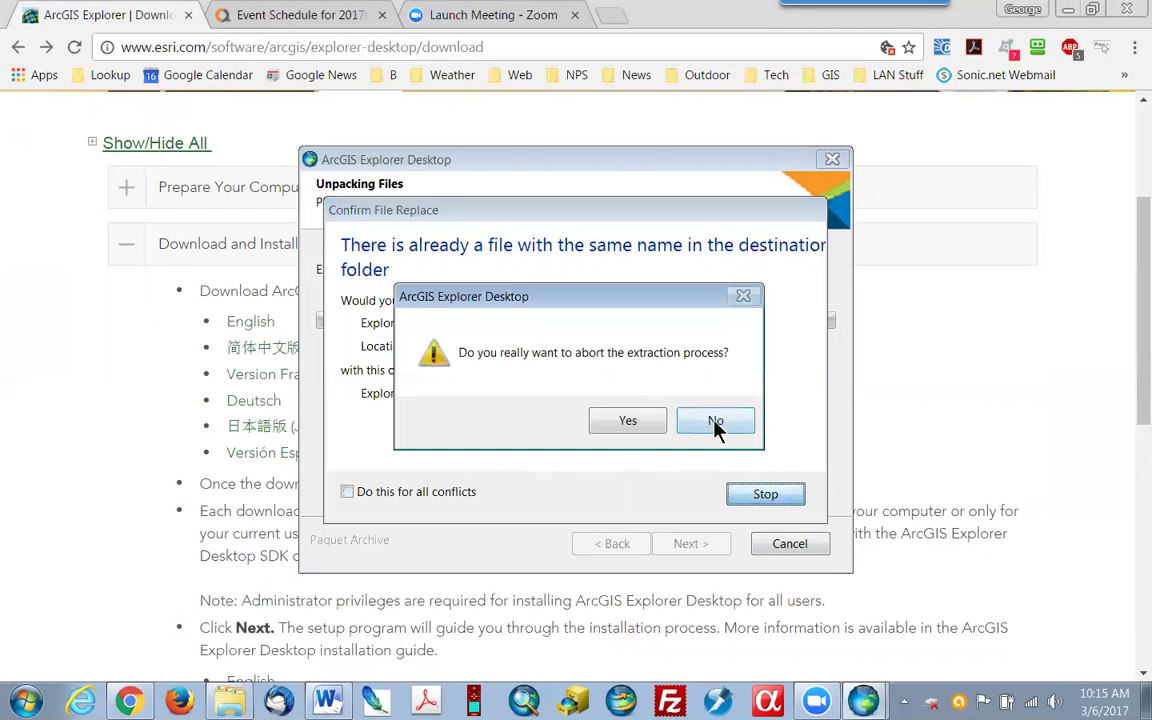
pyautogui.click(640, 420)
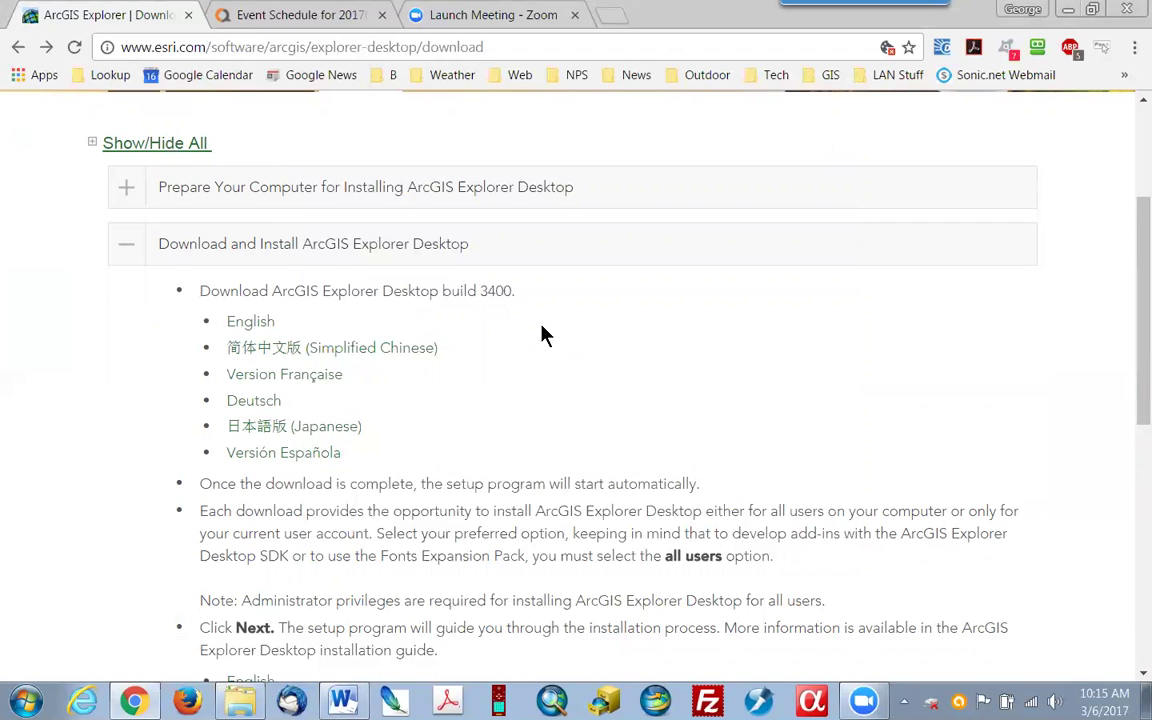
pyautogui.scroll(-1, 540, 332)
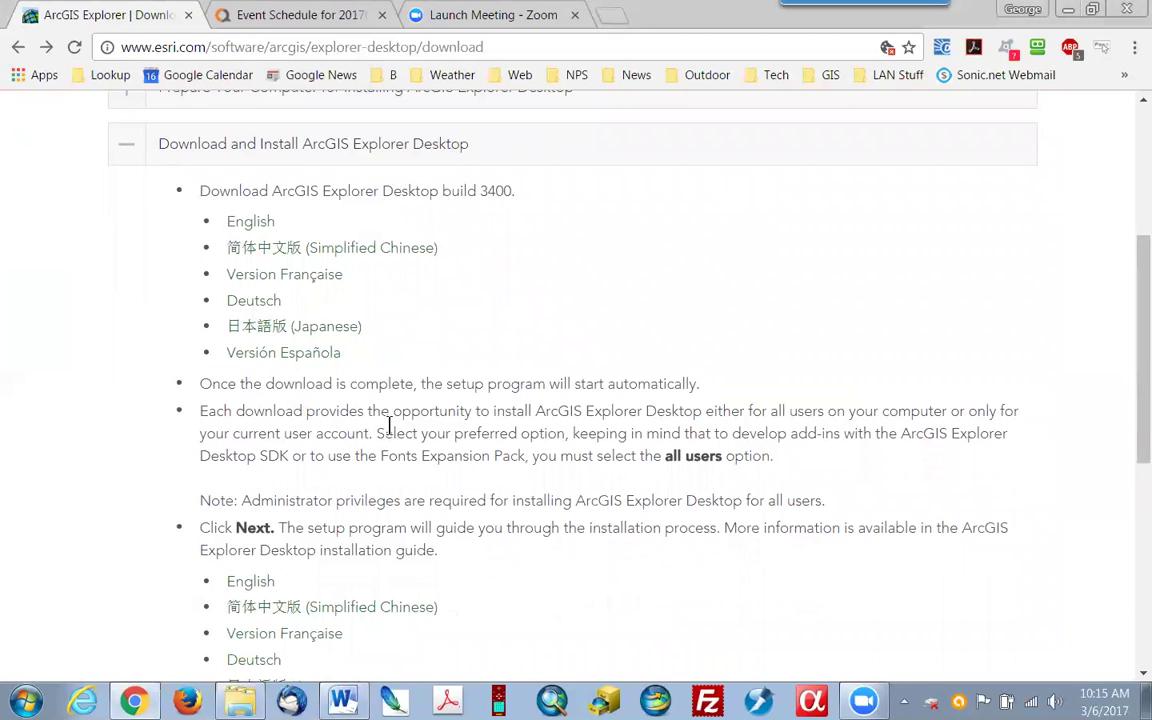
pyautogui.scroll(-1, 390, 425)
pyautogui.scroll(1, 390, 428)
pyautogui.scroll(-2, 565, 443)
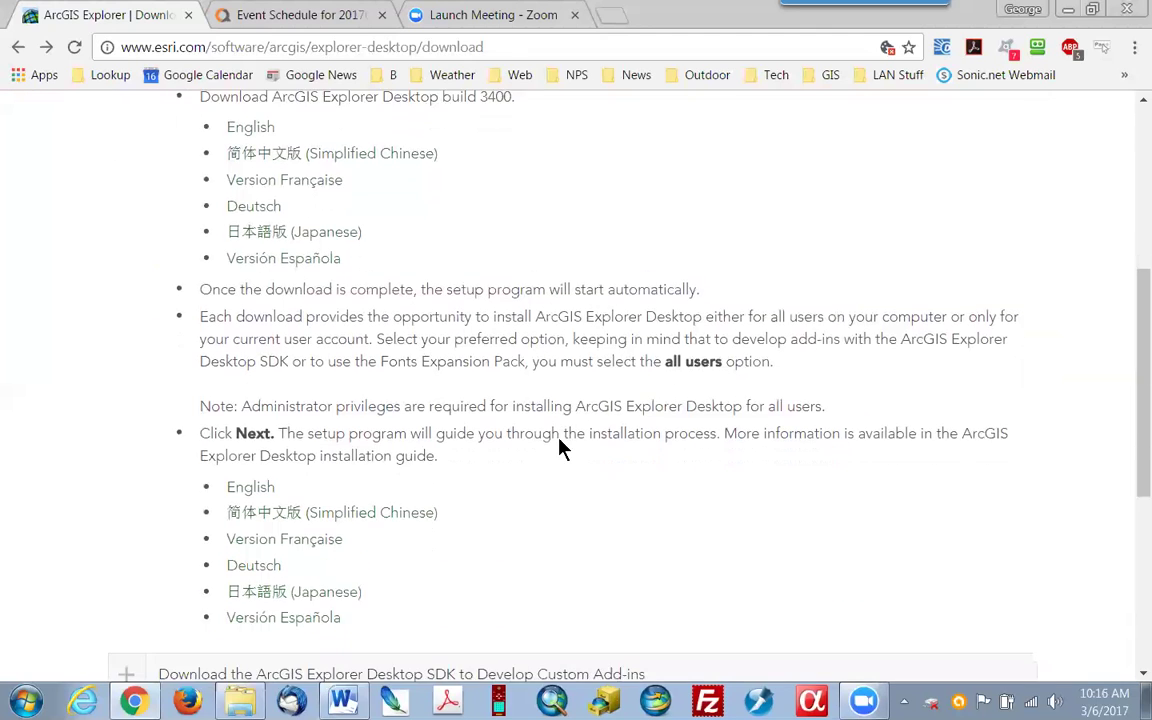
pyautogui.scroll(-1, 558, 447)
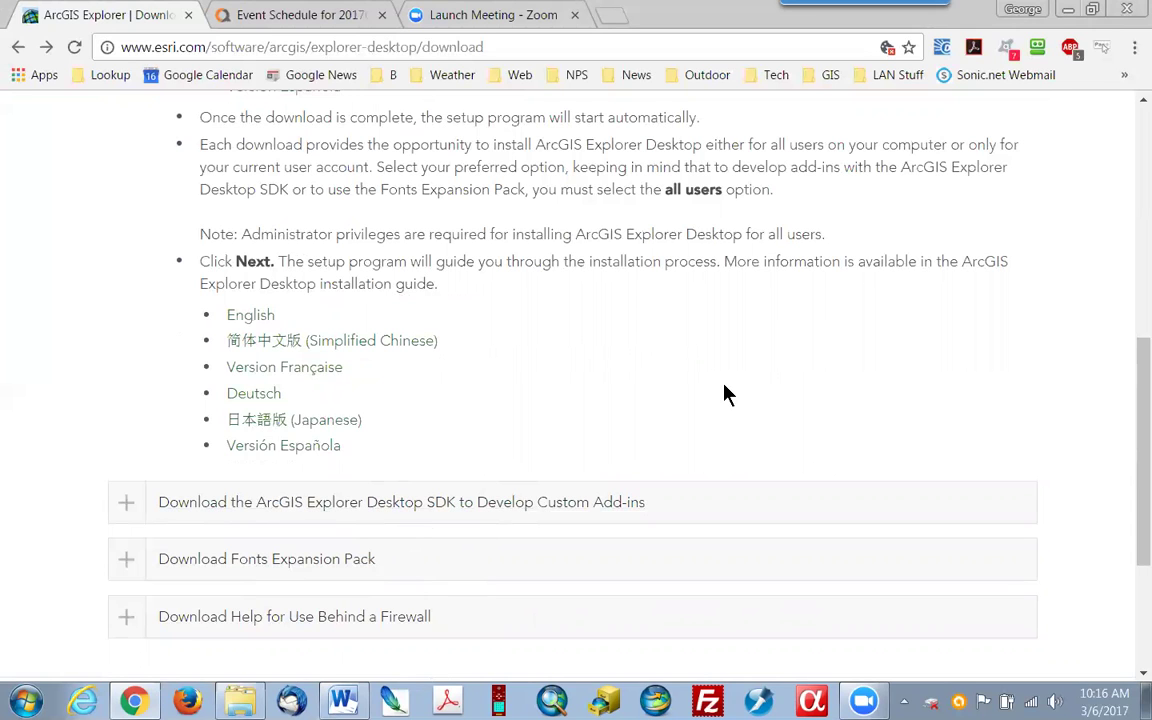
pyautogui.scroll(1, 724, 400)
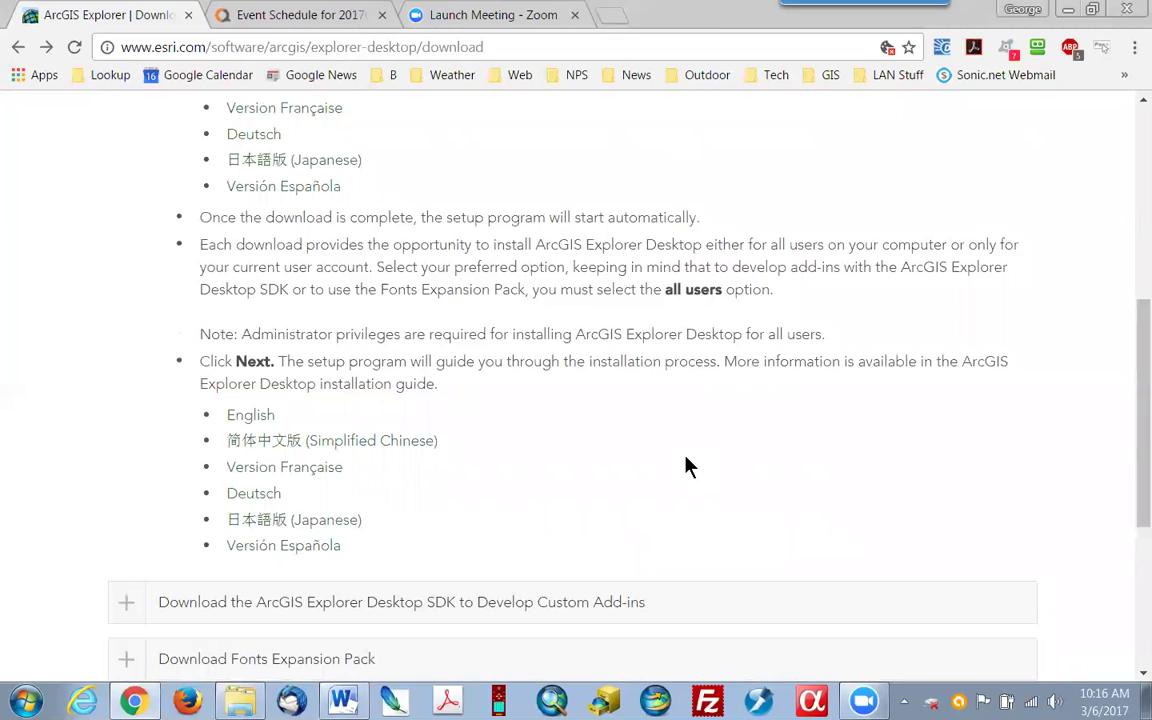
pyautogui.scroll(1, 688, 465)
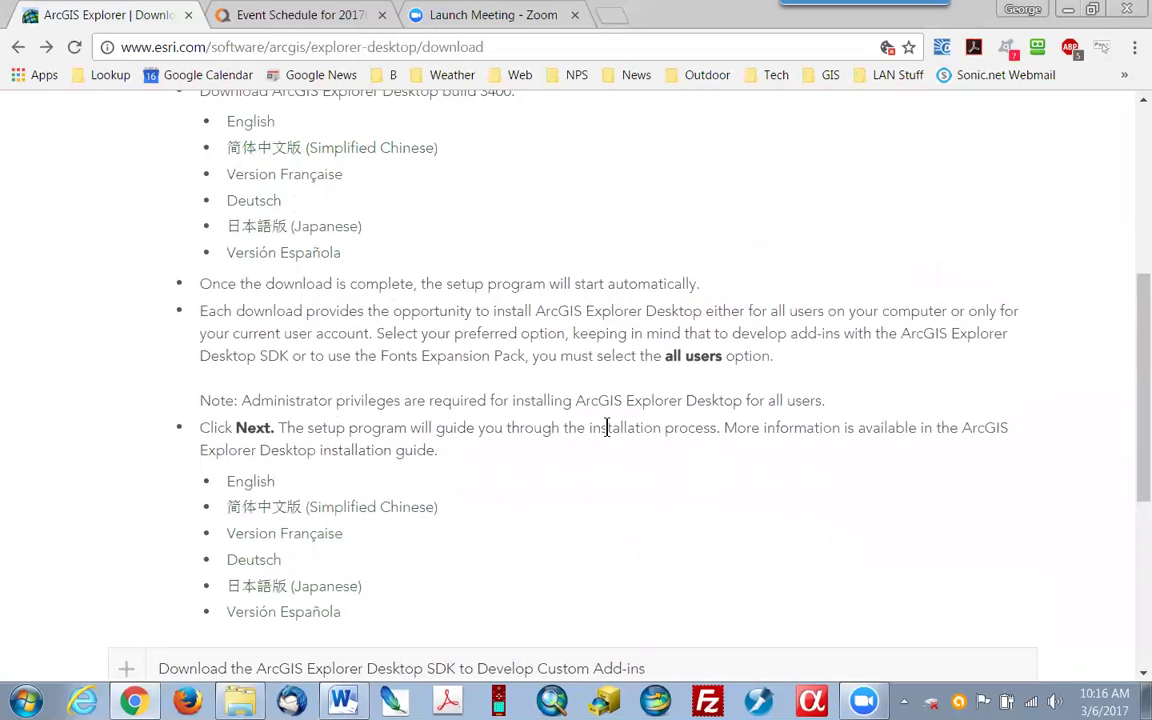
pyautogui.scroll(2, 608, 428)
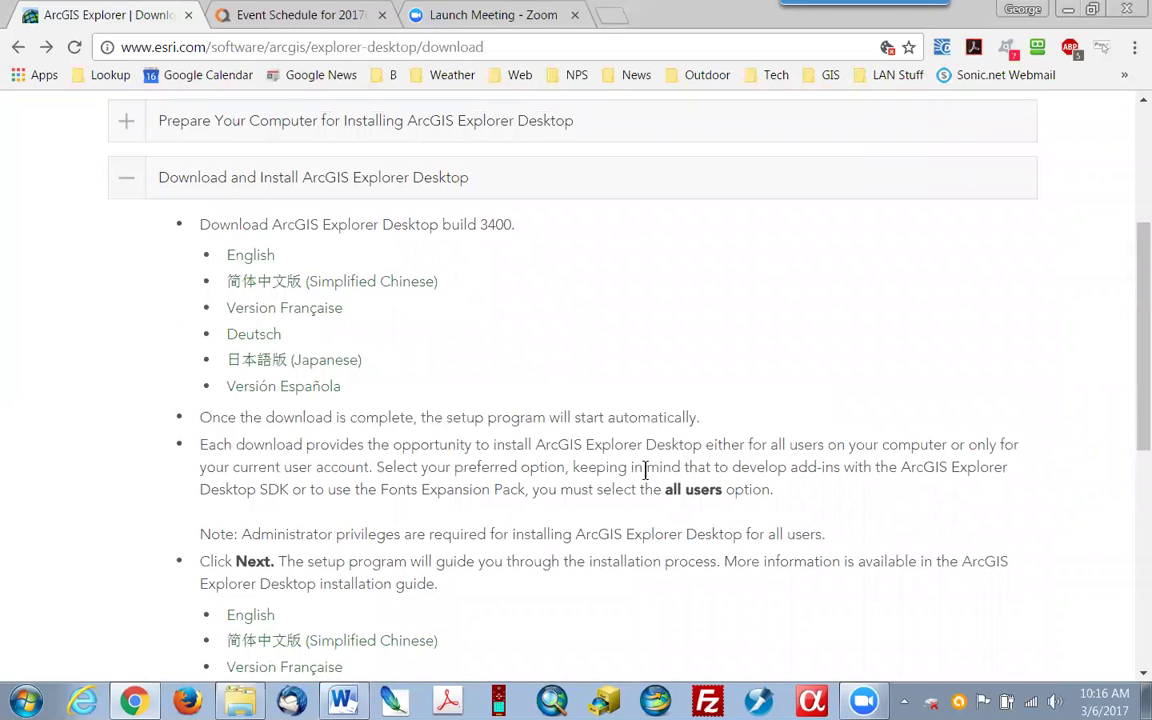
# - Bring up the Zoom home window from the taskbar over esri's download page
pyautogui.click(968, 40)
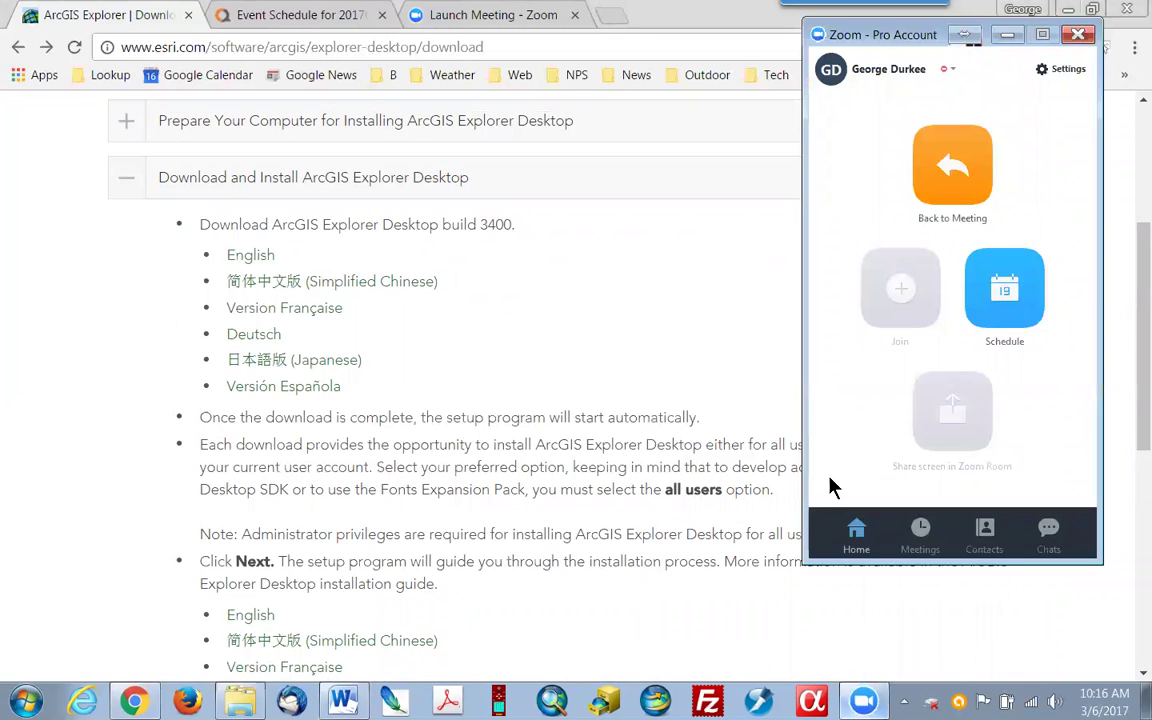